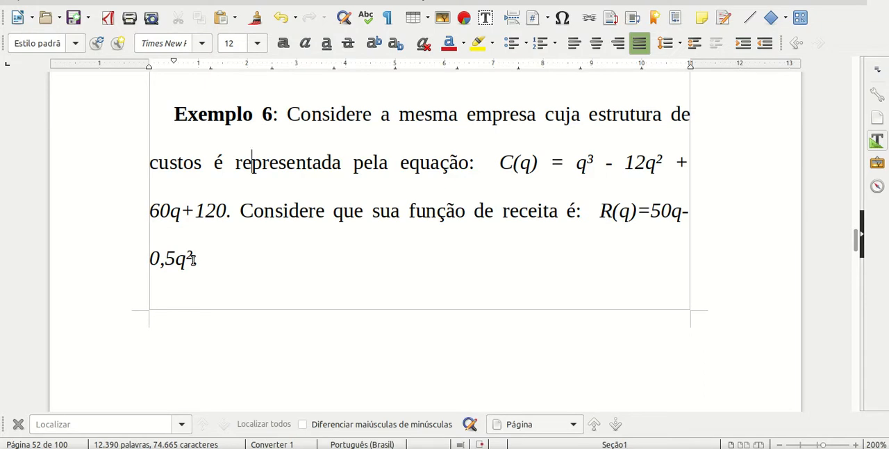
Copy the cost function C(q) = q³ - 12q² + 60q+120 from the Exemplo 6 text and define it in GeoGebra.
drag(600, 210, 197, 260)
click(199, 260)
drag(500, 159, 225, 199)
key(ctrl+c)
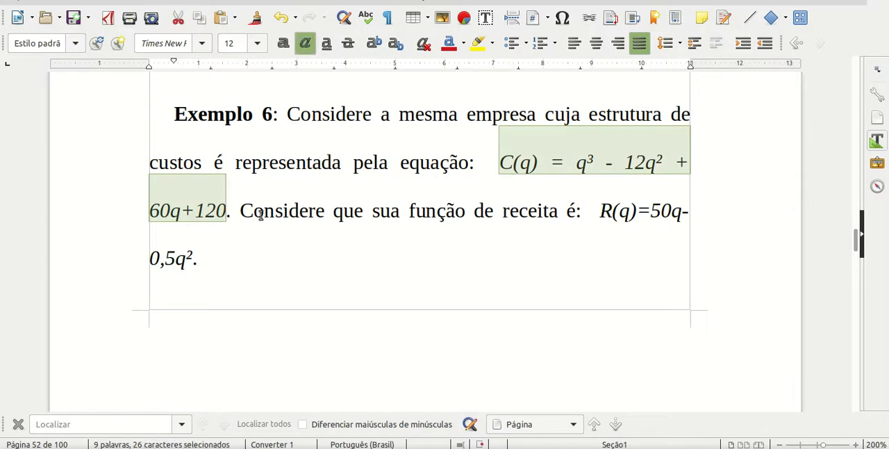
key(alt+Tab)
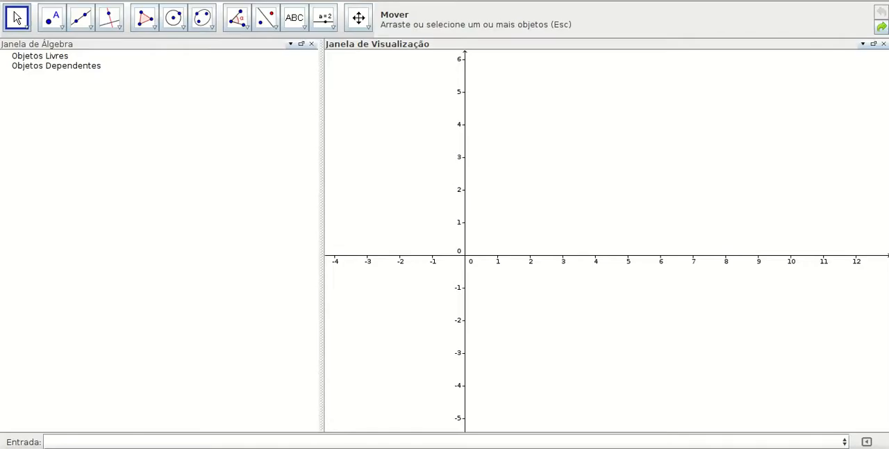
click(200, 442)
key(ctrl+v)
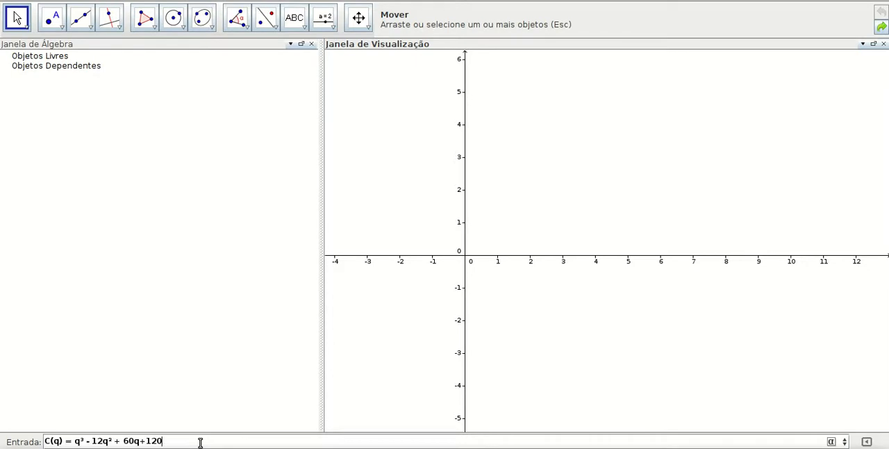
key(Return)
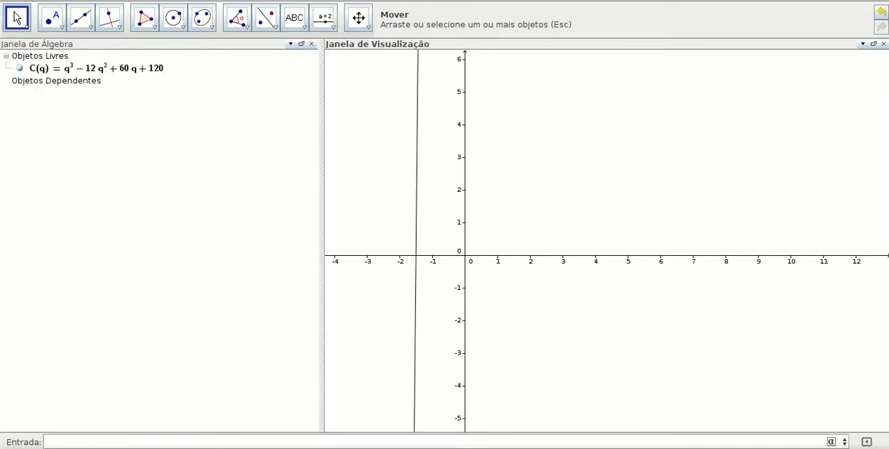
Copy the revenue function from the document into GeoGebra as R(q)=50q-0.5q², and define the profit function L(q)=R(q)-C(q).
key(alt+Tab)
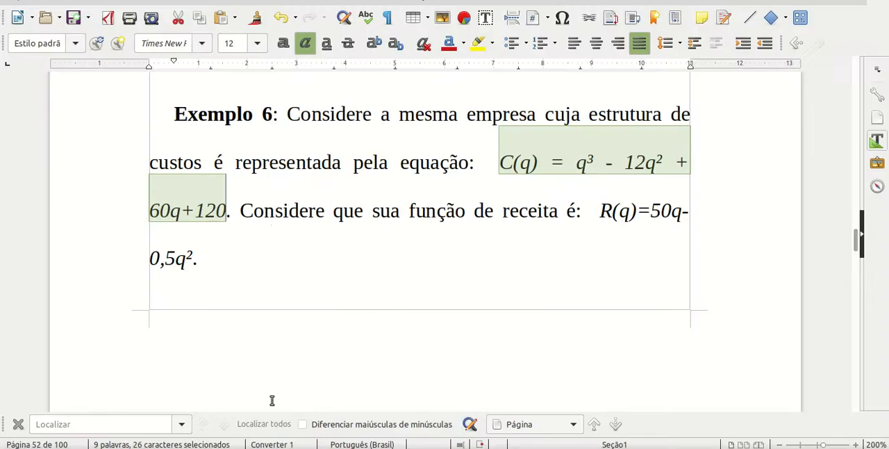
drag(601, 208, 192, 258)
key(ctrl+c)
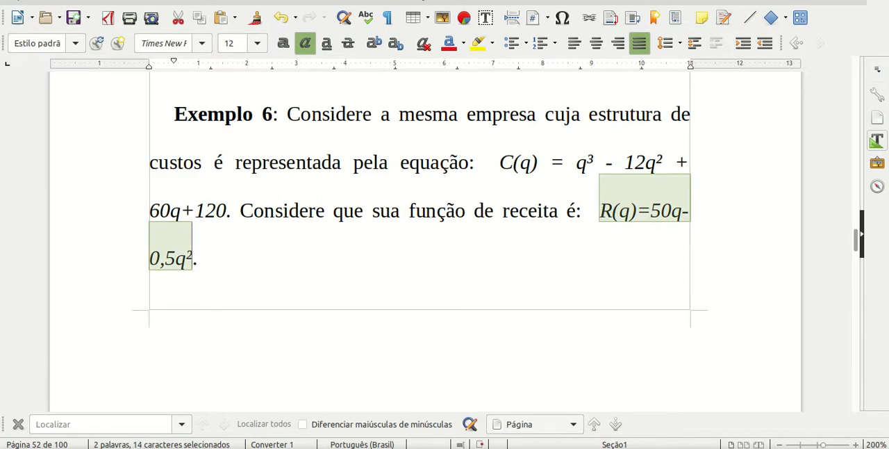
key(alt+Tab)
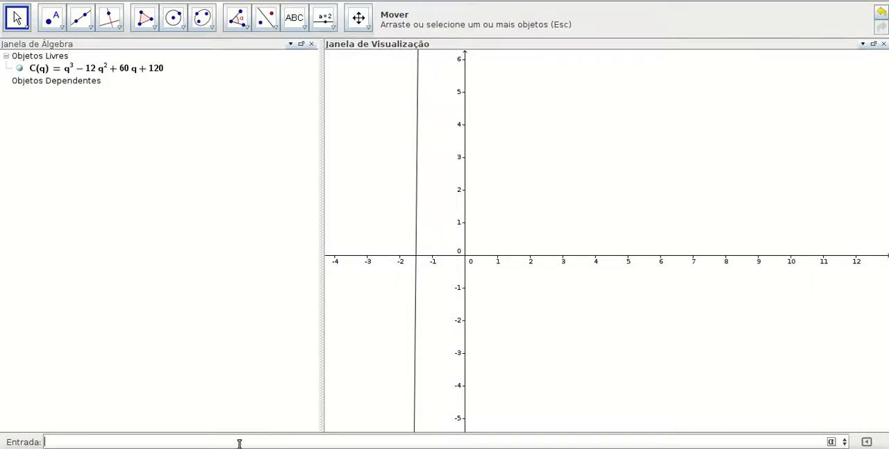
key(ctrl+v)
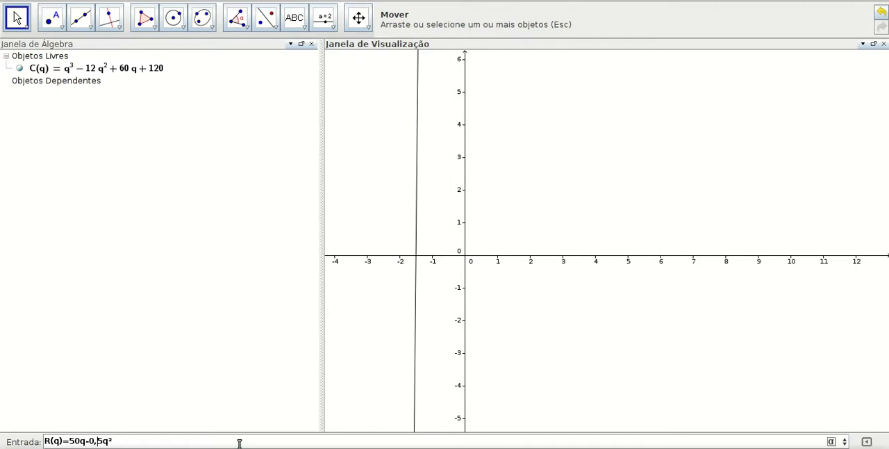
key(Return)
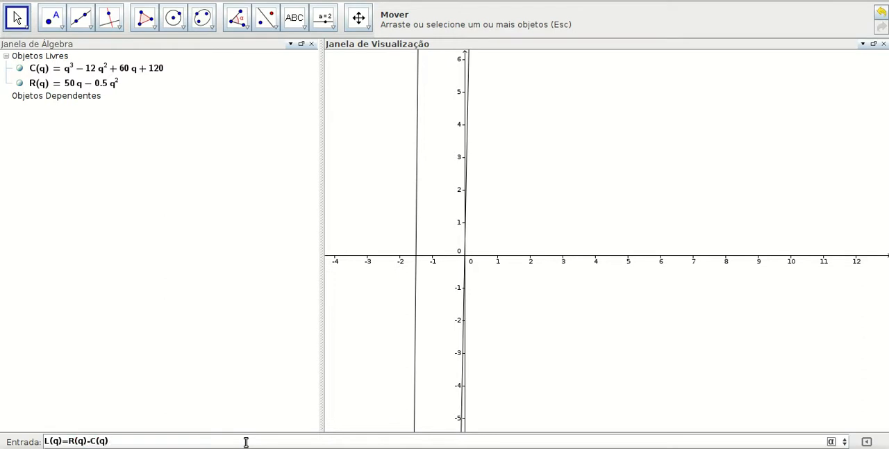
key(Return)
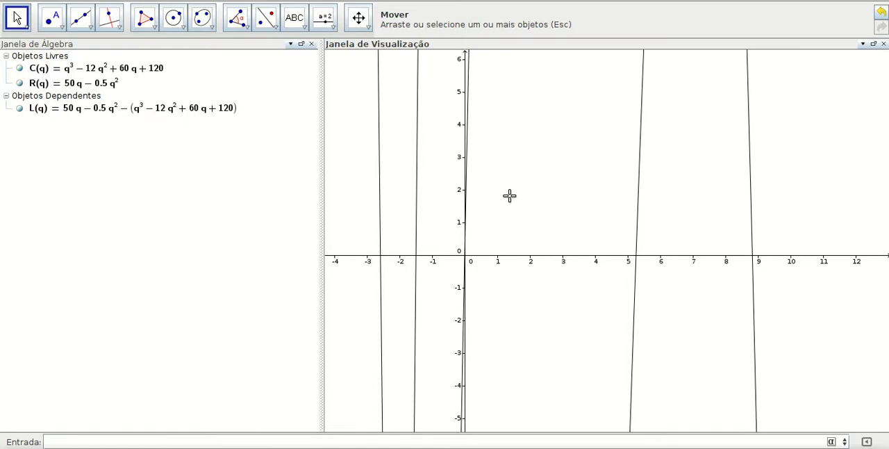
Set the graphics view's x-to-y axis ratio to 1 : 50.
scroll(492, 207, down, 3)
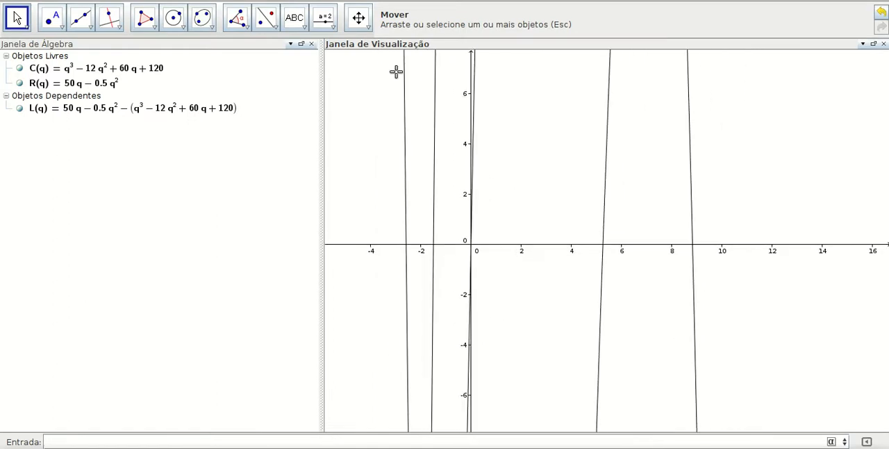
click(358, 19)
drag(488, 243, 476, 284)
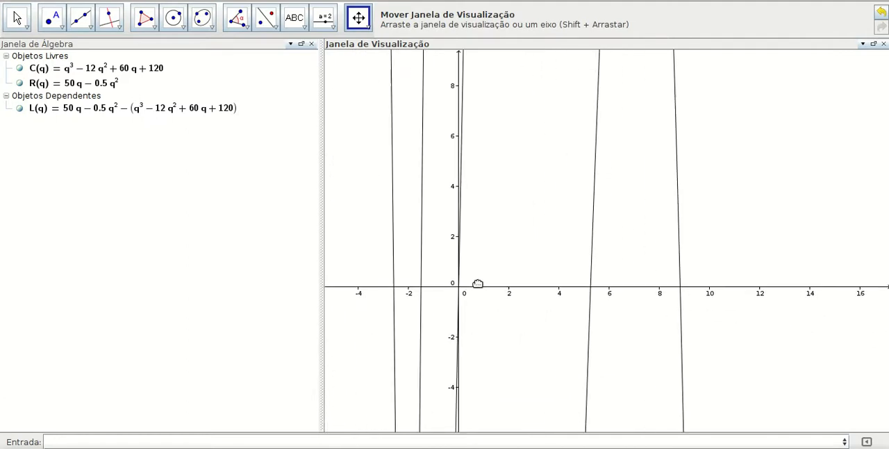
right_click(486, 292)
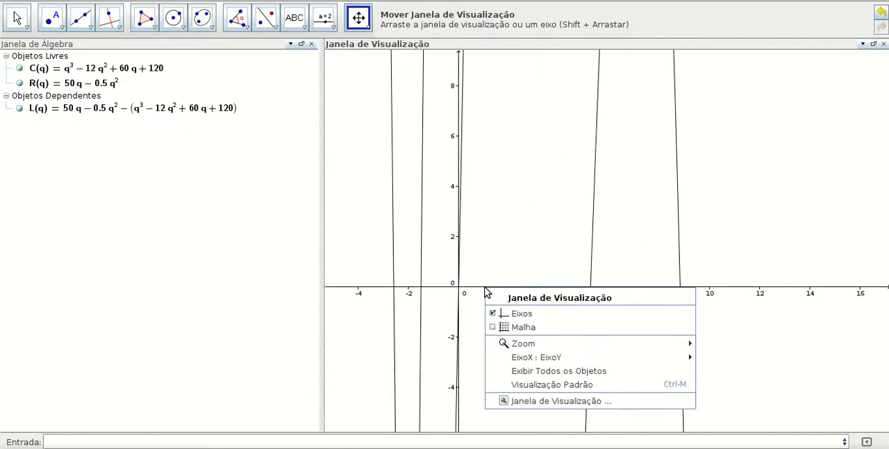
mouse_move(523, 361)
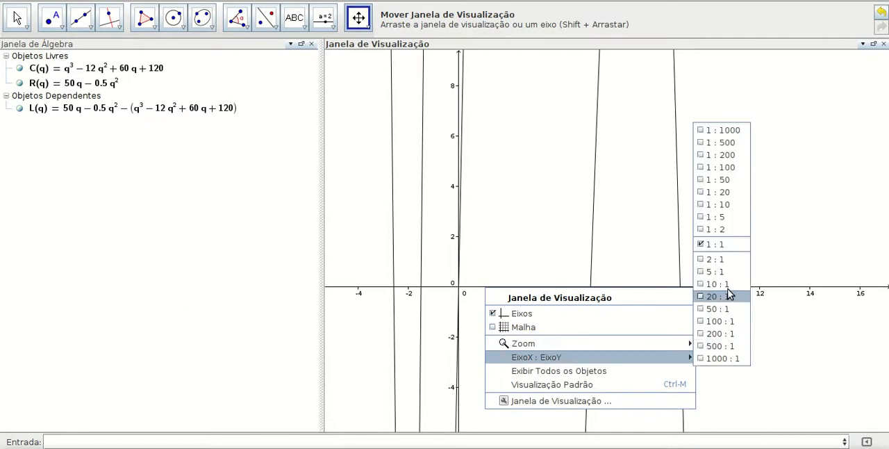
click(717, 179)
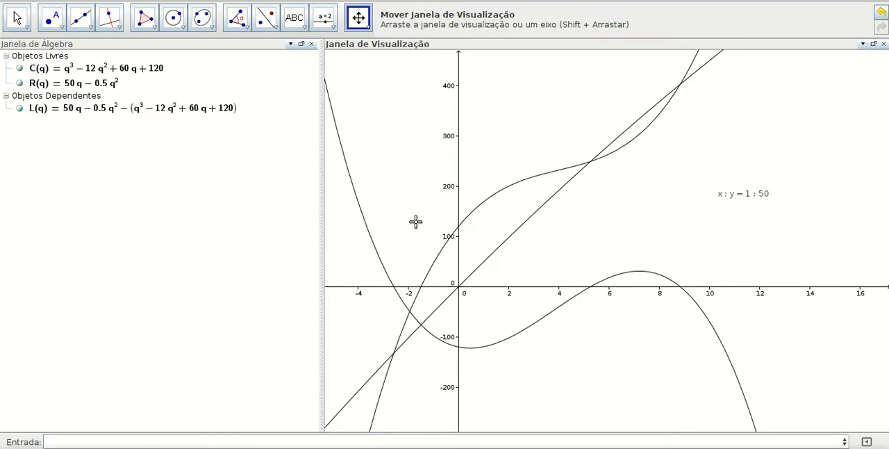
Examine the three curves around the first quadrant and highlight C(q) and R(q) to tell their graphs apart.
drag(460, 122, 434, 119)
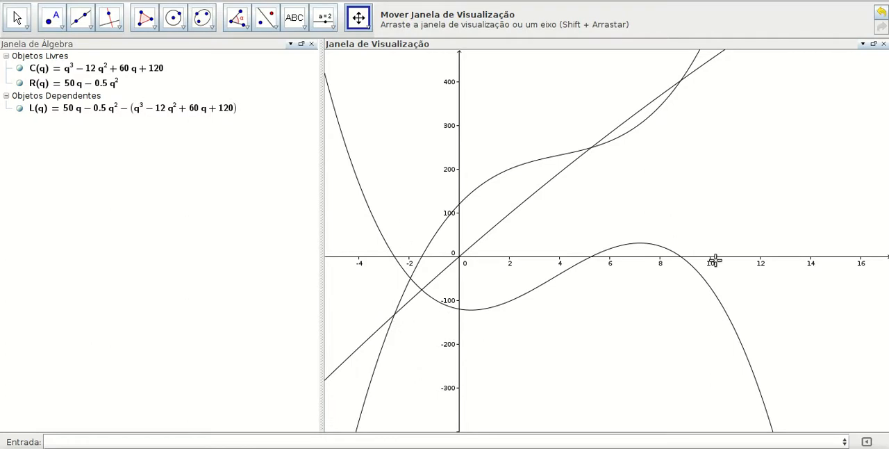
drag(703, 226, 594, 366)
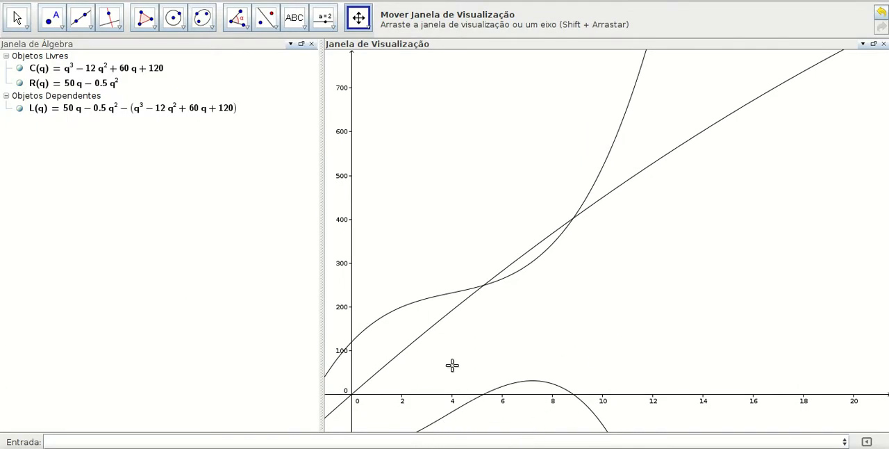
drag(451, 366, 475, 349)
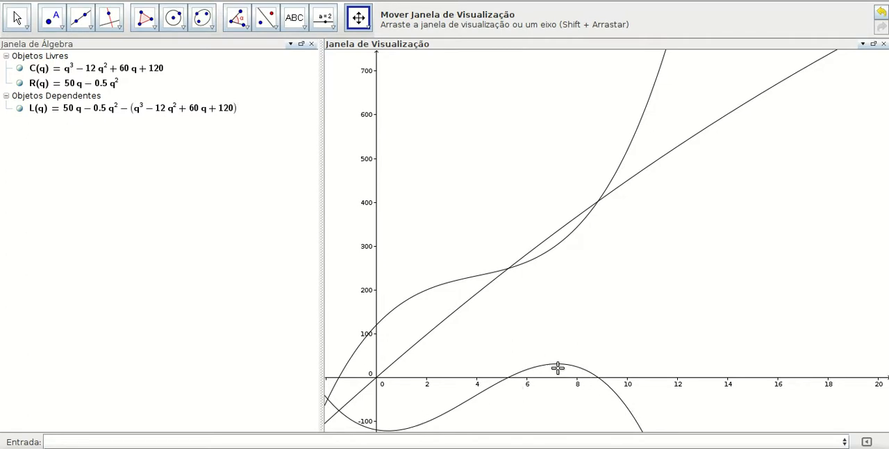
drag(494, 169, 474, 194)
click(75, 74)
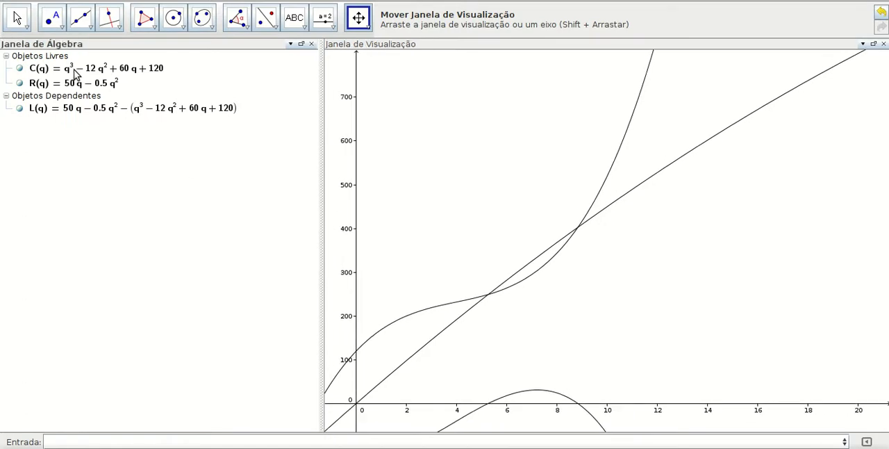
click(28, 25)
click(61, 72)
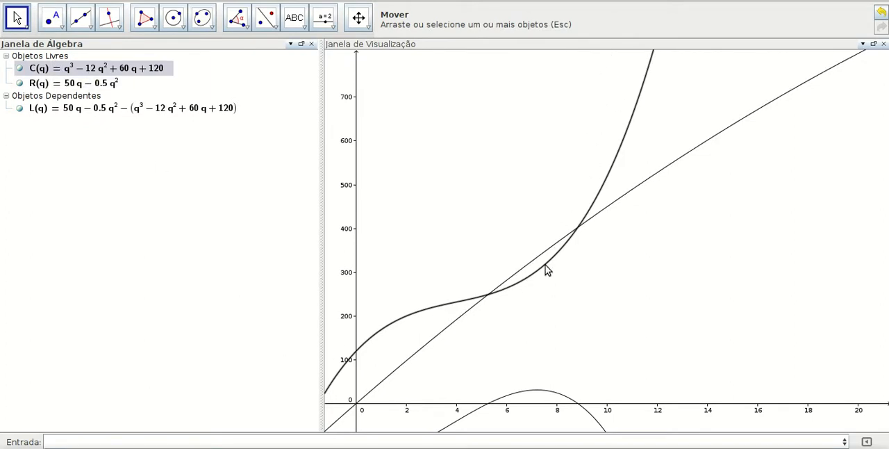
click(115, 85)
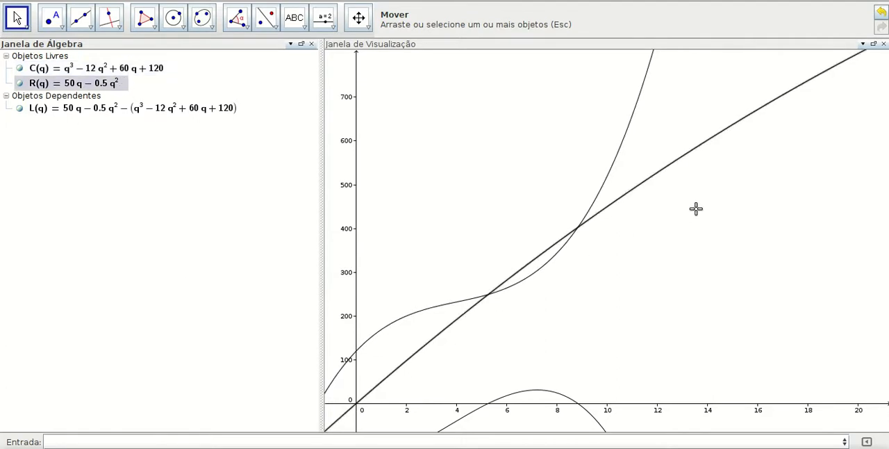
Examine the overall shape of the revenue parabola, and look closely at where the cost and revenue curves cross.
scroll(696, 208, down, 10)
scroll(685, 193, down, 1)
drag(582, 150, 341, 204)
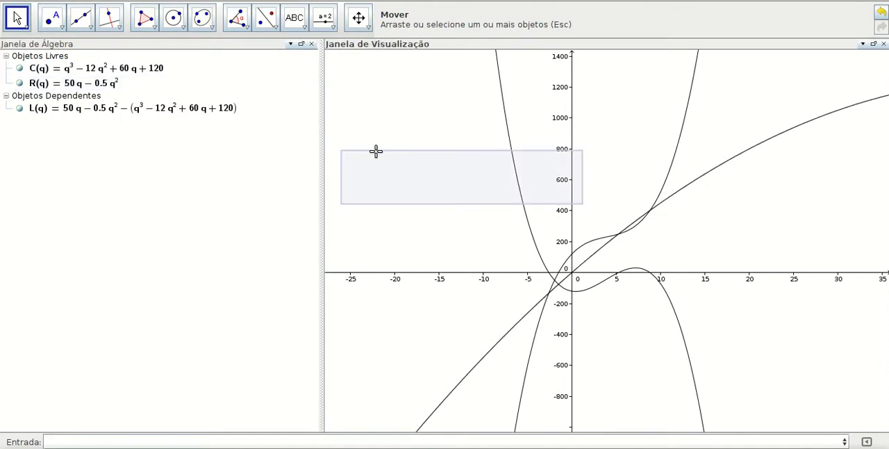
click(357, 27)
drag(430, 186, 241, 240)
drag(617, 169, 512, 160)
scroll(511, 159, down, 6)
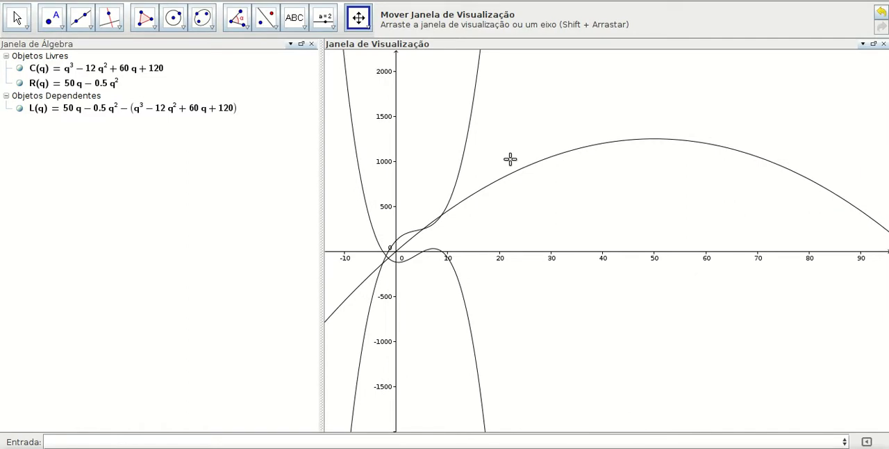
drag(431, 179, 512, 179)
scroll(512, 178, up, 5)
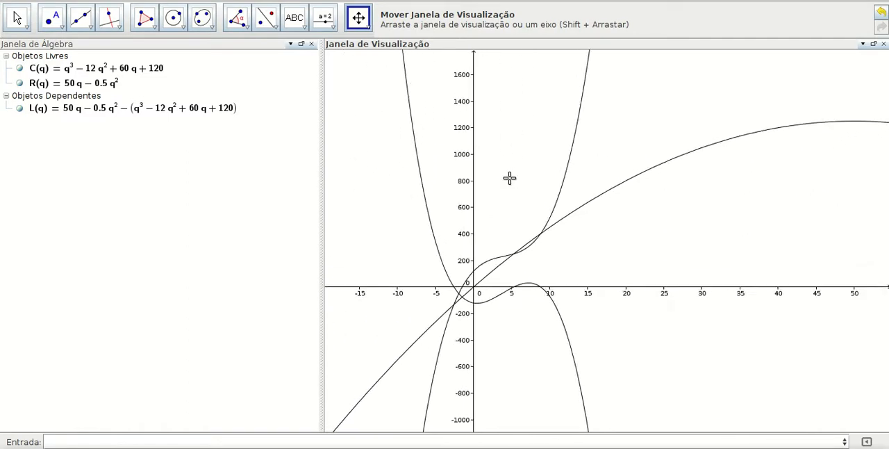
scroll(510, 177, up, 3)
drag(510, 176, 444, 136)
scroll(431, 168, up, 2)
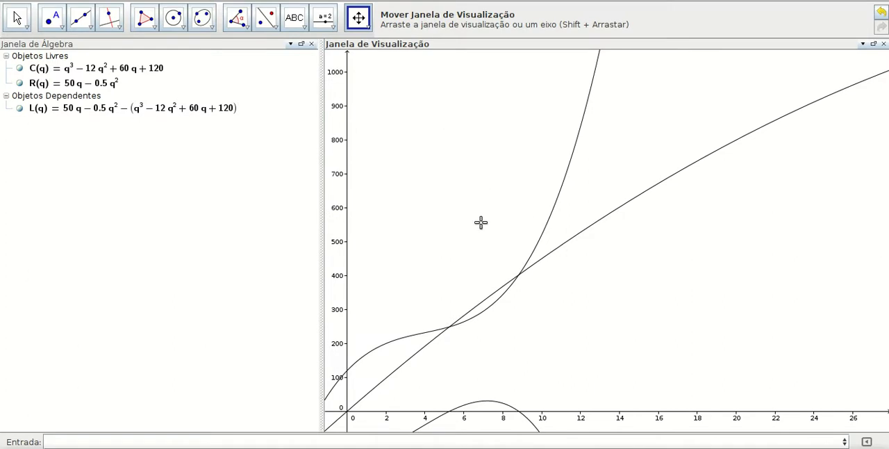
scroll(481, 223, up, 1)
drag(480, 223, 487, 184)
scroll(487, 184, up, 8)
drag(465, 246, 598, 114)
drag(489, 229, 516, 192)
scroll(540, 168, down, 2)
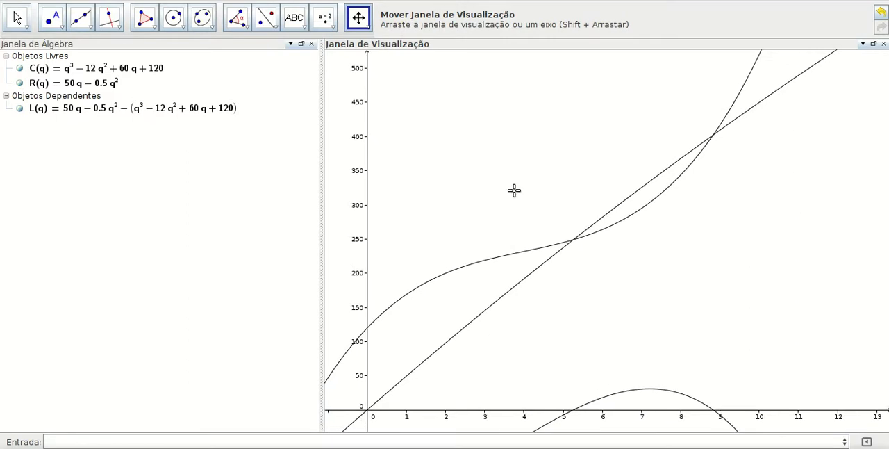
Highlight the cost and revenue functions one after the other to identify their curves, keeping the dependent objects listed.
click(104, 96)
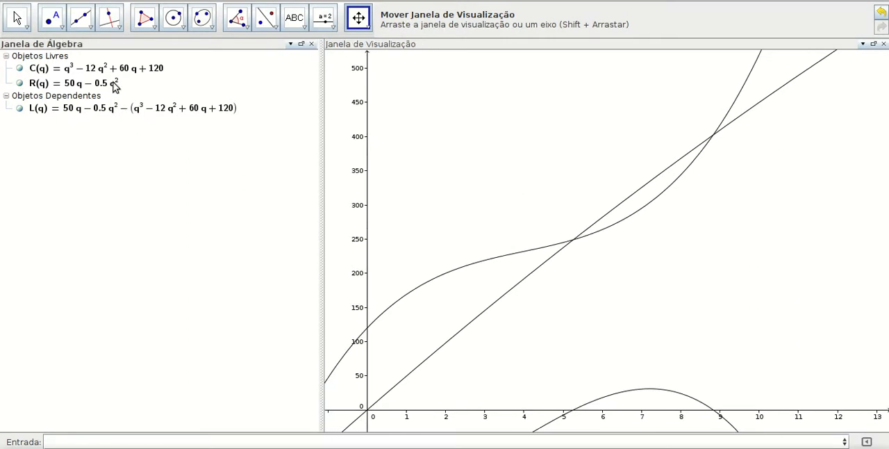
click(14, 17)
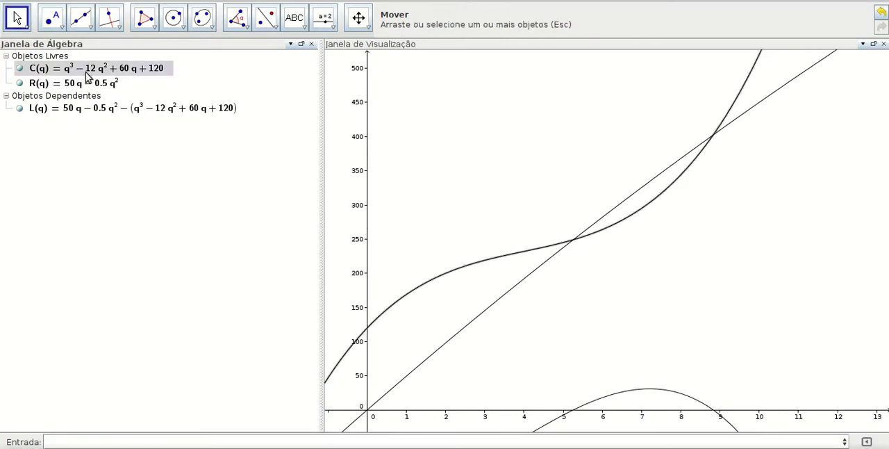
double_click(93, 95)
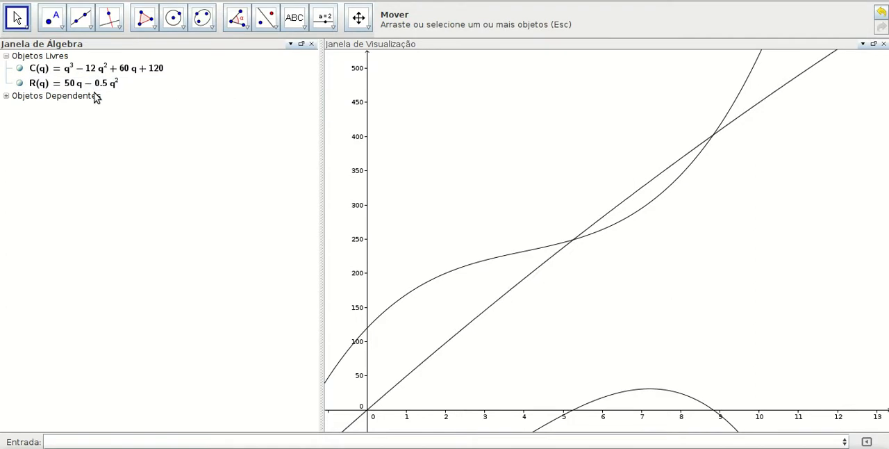
click(6, 98)
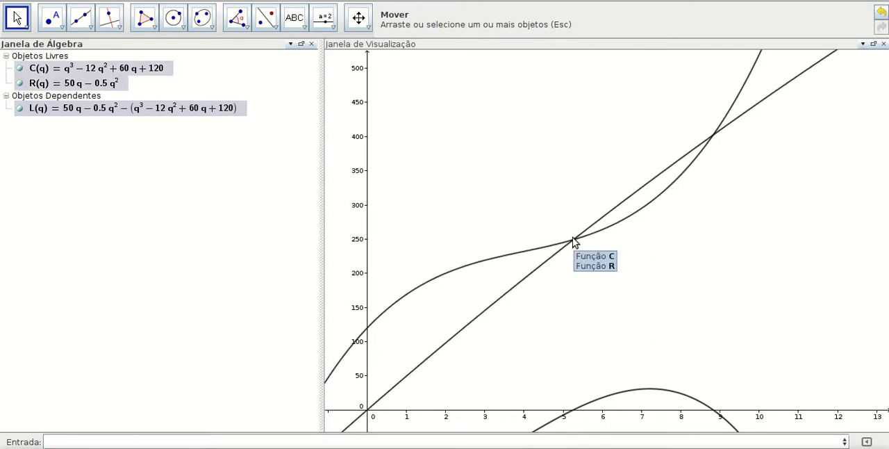
Place a point on the intersection of the cost and revenue curves between q = 5 and q = 6, without redefining it.
click(53, 17)
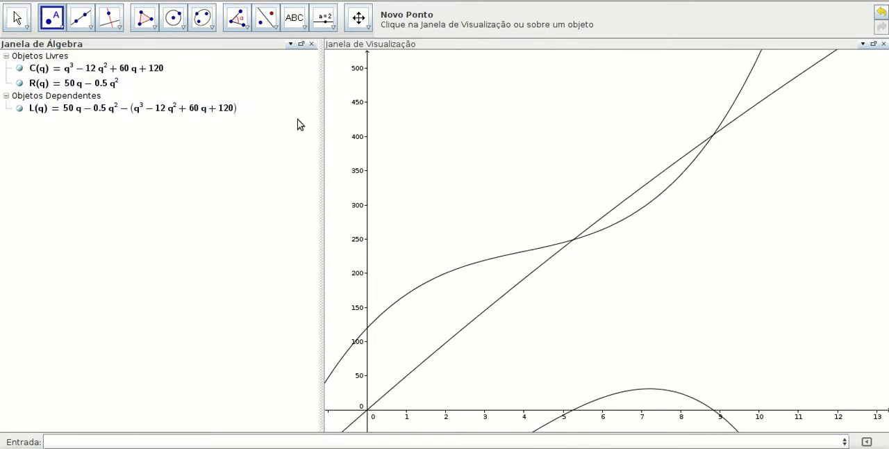
double_click(574, 239)
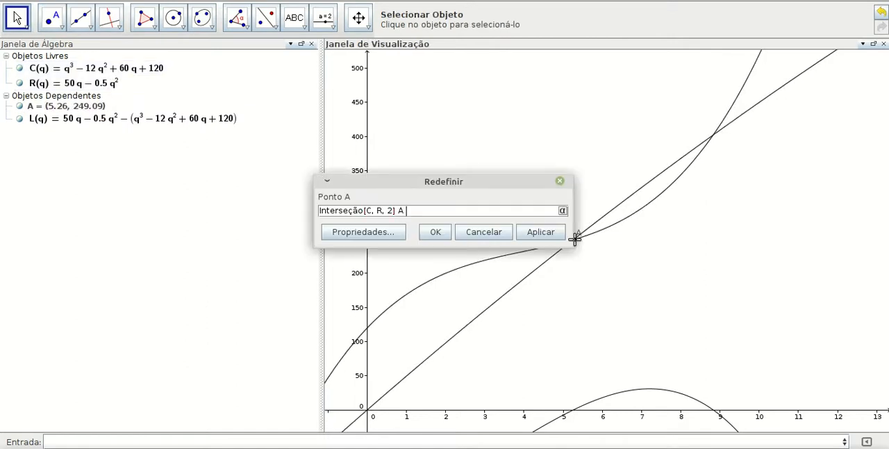
click(436, 235)
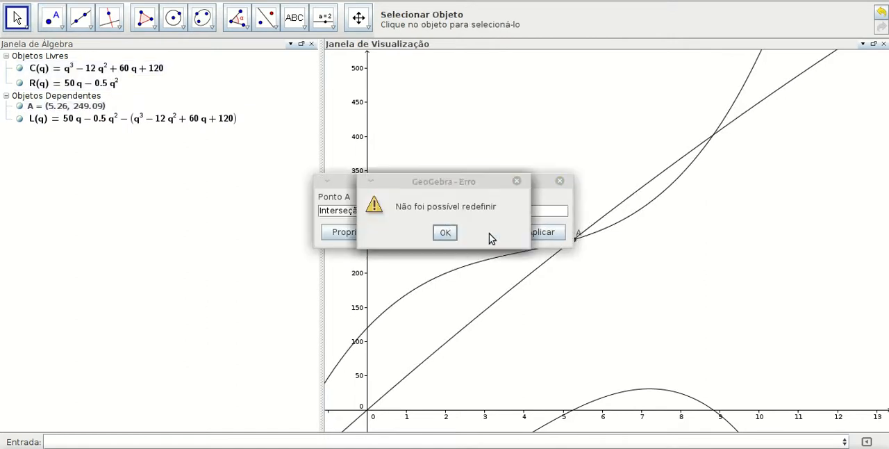
click(442, 233)
click(450, 232)
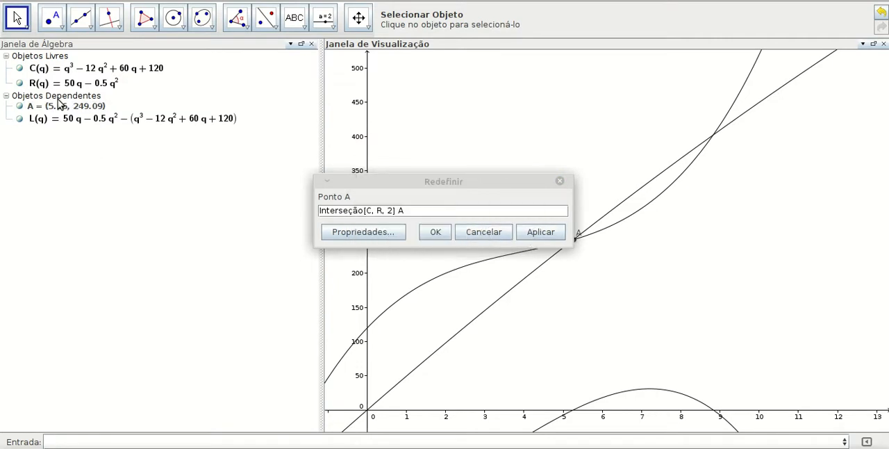
click(464, 232)
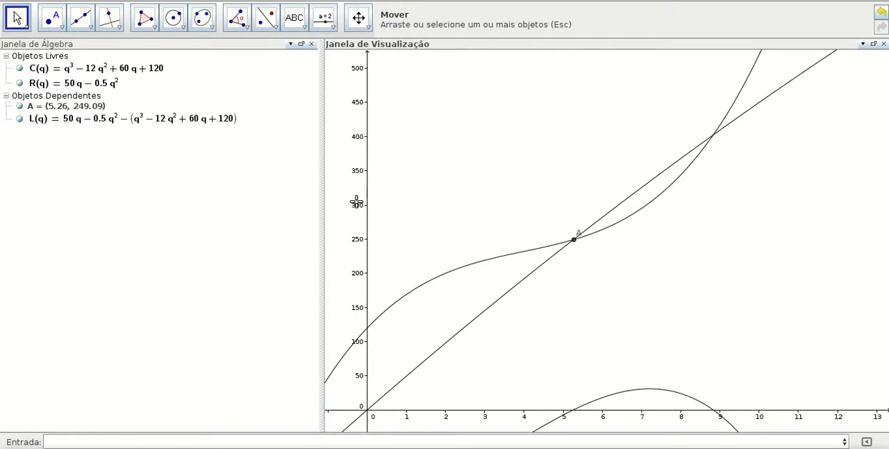
Undo the intersection point of the cost and revenue curves, and plot the roots of the profit function L.
key(ctrl+z)
key(ctrl+z)
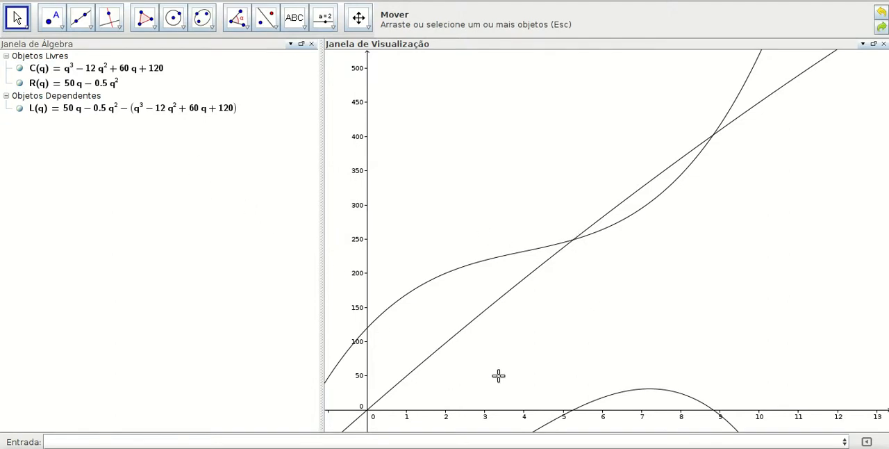
click(143, 440)
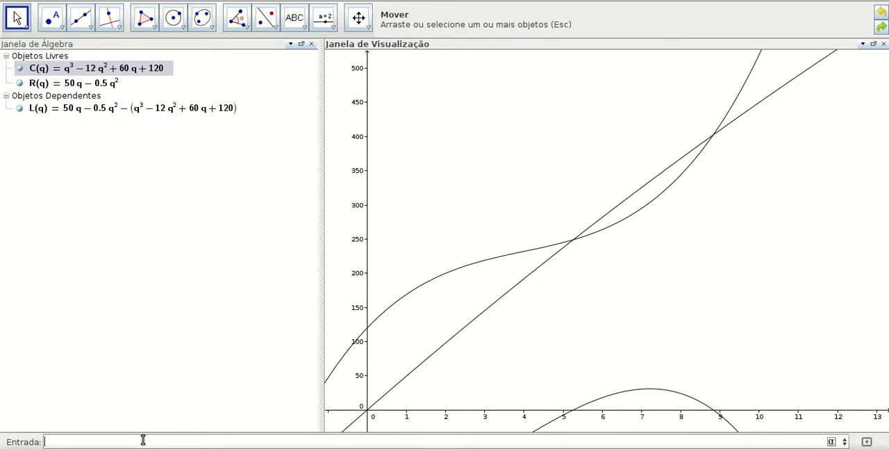
text(razi)
text(z())
text(L)
key(Return)
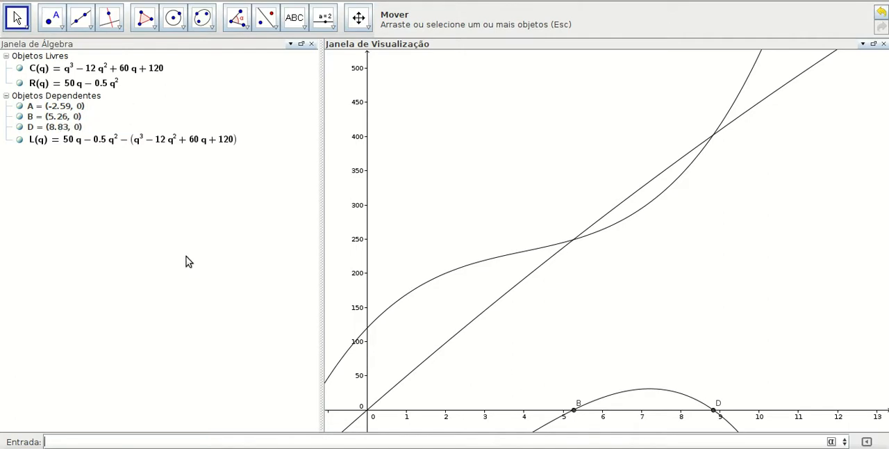
Examine where the roots of the profit curve lie on the q-axis compared with the crossings of cost and revenue.
drag(408, 228, 627, 177)
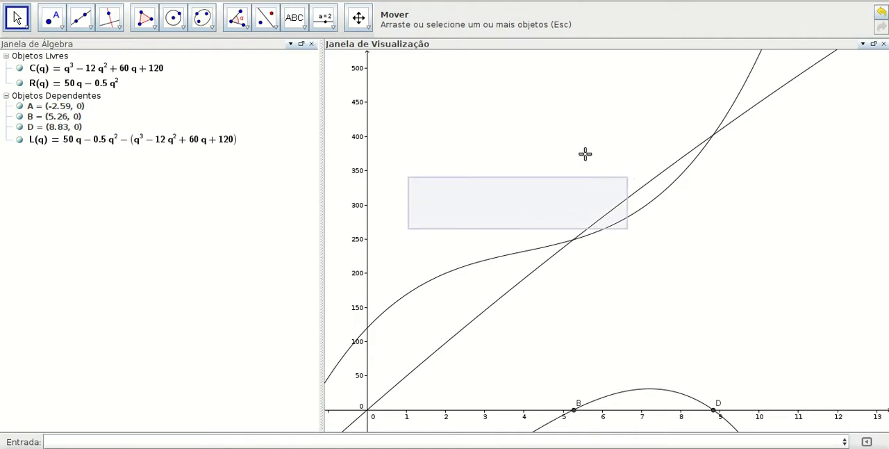
drag(383, 224, 678, 141)
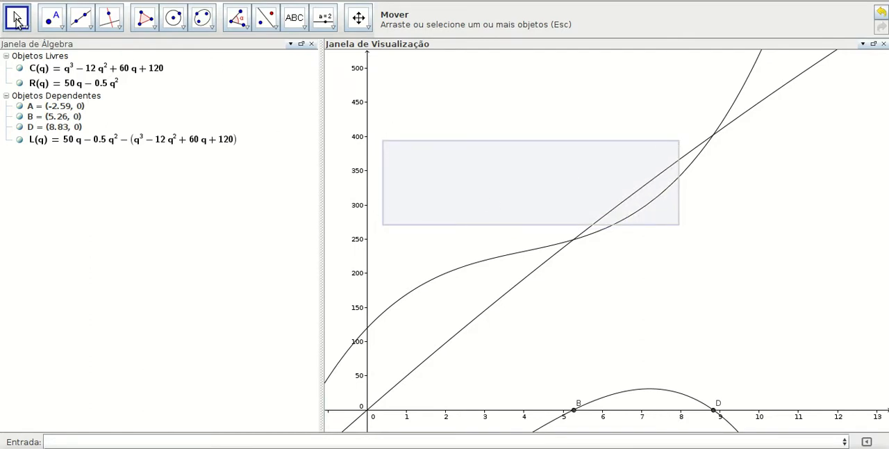
drag(380, 253, 413, 219)
click(359, 17)
drag(416, 252, 514, 142)
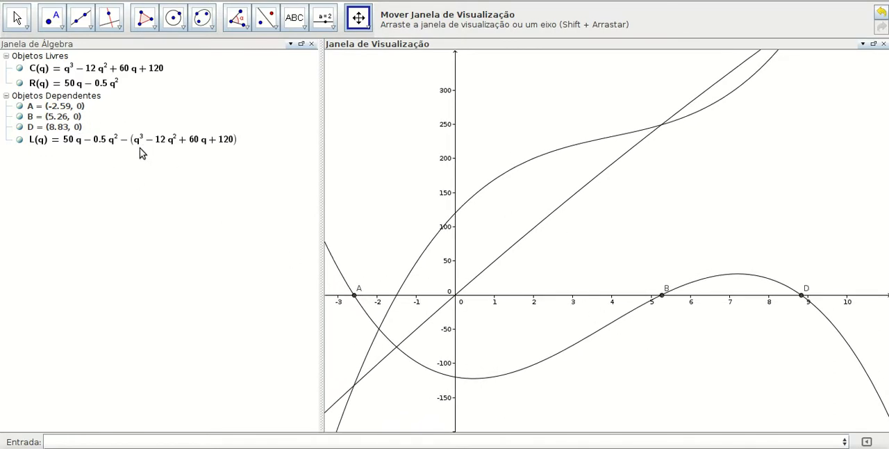
drag(512, 114, 423, 150)
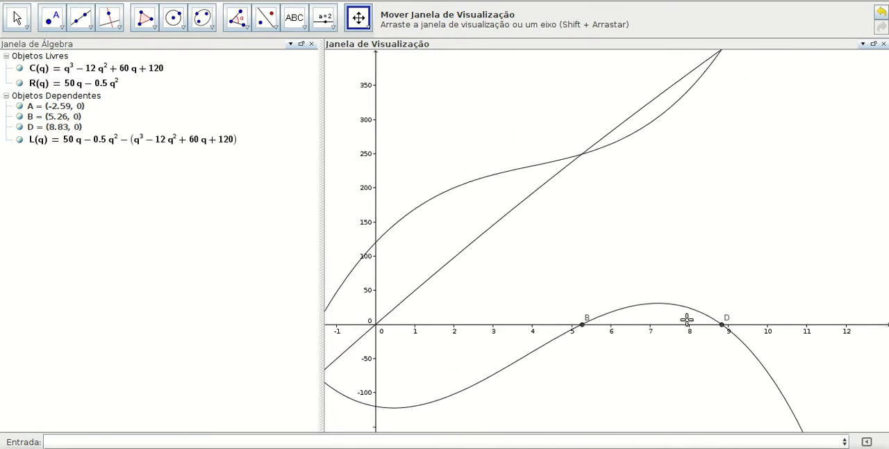
drag(502, 145, 483, 198)
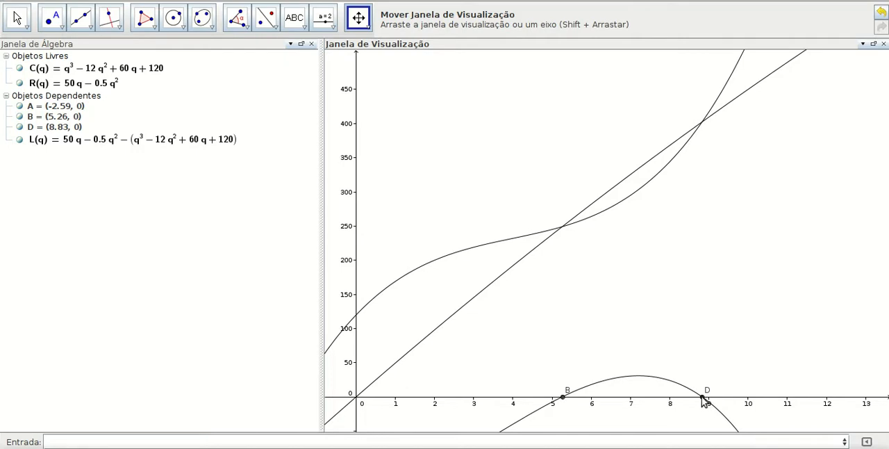
Plot the maximum point of the profit function L between q = 5 and q = 9.
mouse_move(703, 401)
text(áximo(L,5,9)
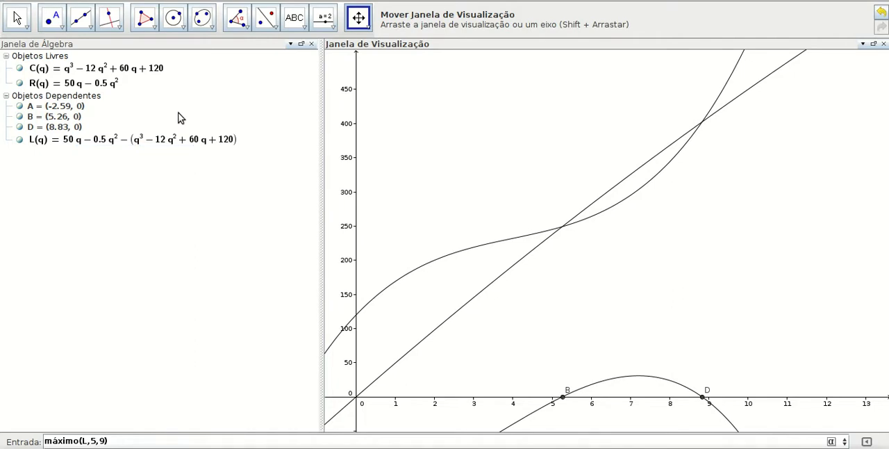
key(Return)
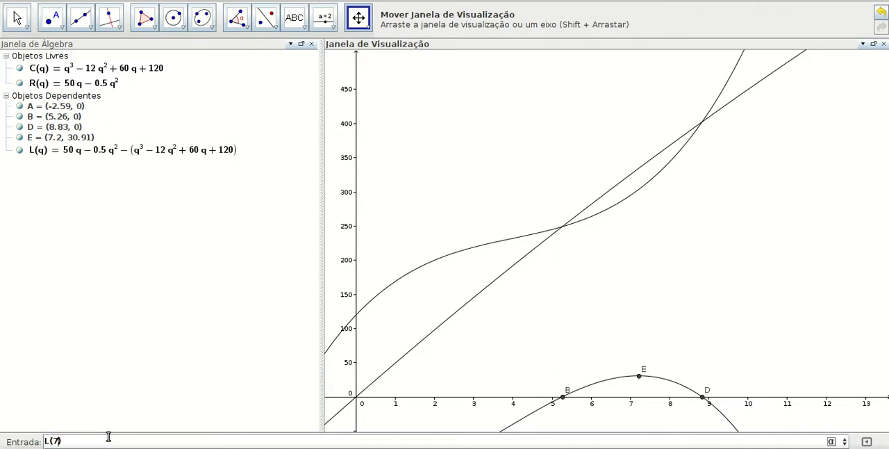
Evaluate the profit function as L(7) and L(8), and check the definition of number a without changing it.
key(Return)
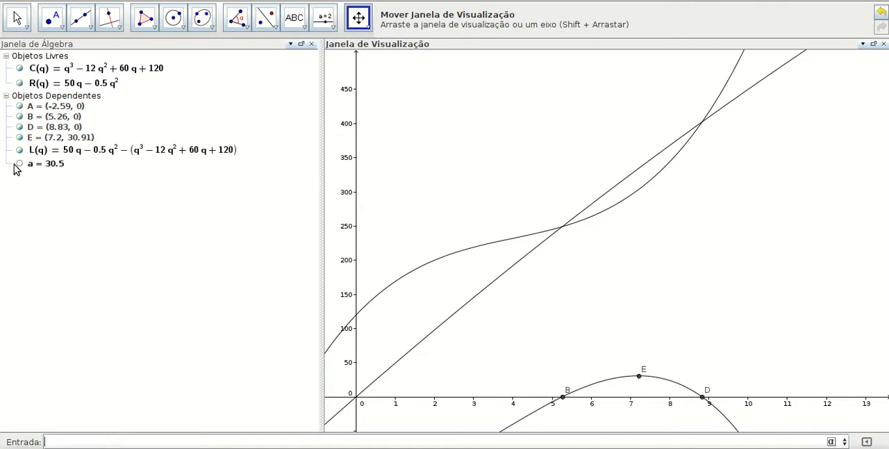
mouse_move(61, 170)
text(L(8)
key(Return)
double_click(60, 164)
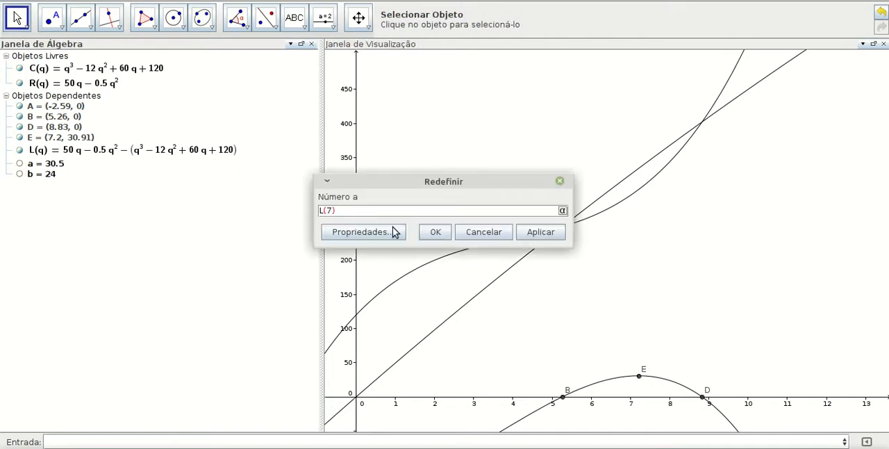
click(490, 235)
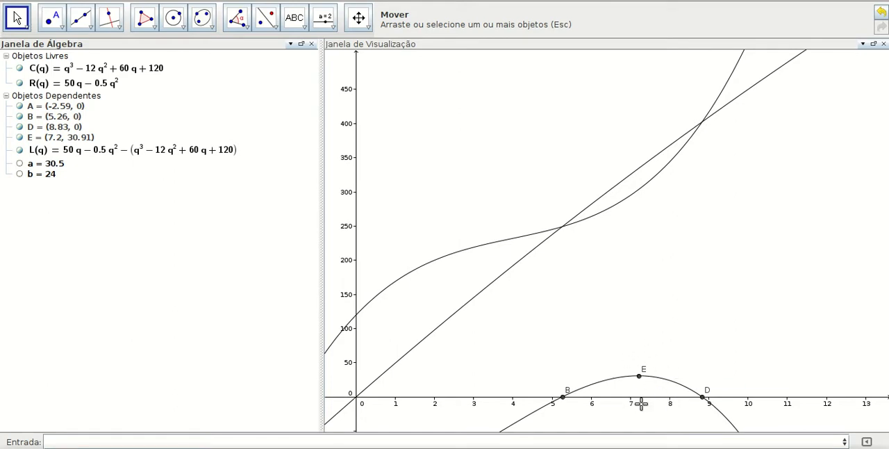
Examine the cost, revenue and profit curves over a wider range, following the revenue curve toward larger q values.
scroll(442, 290, down, 5)
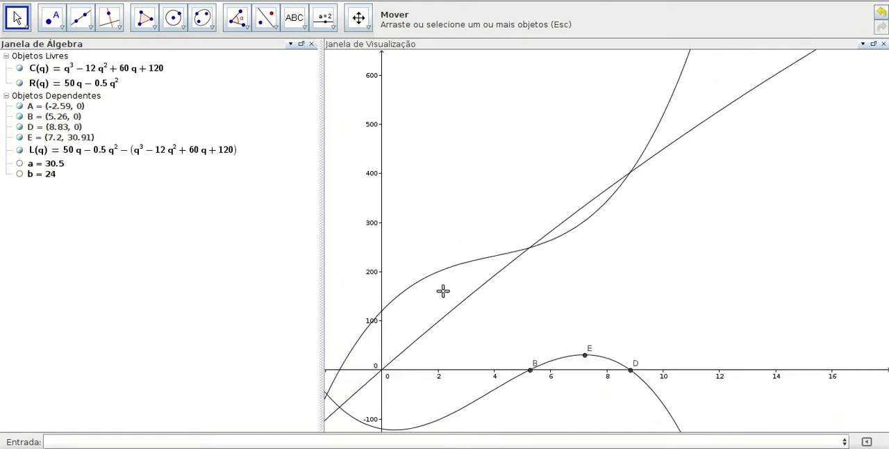
scroll(442, 290, down, 4)
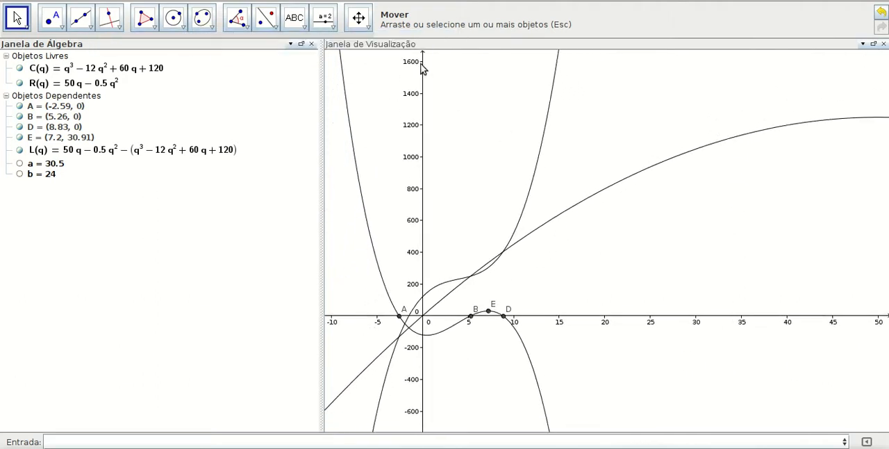
click(360, 18)
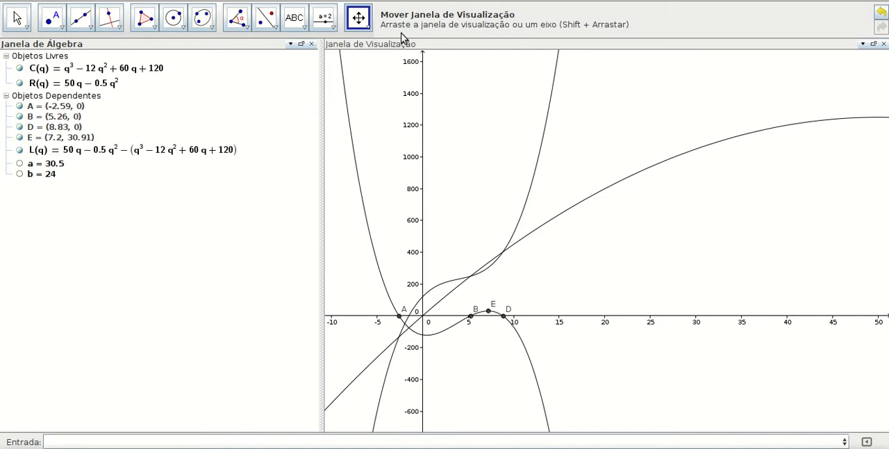
drag(607, 235, 260, 231)
drag(663, 240, 217, 208)
drag(482, 240, 884, 244)
drag(448, 211, 672, 243)
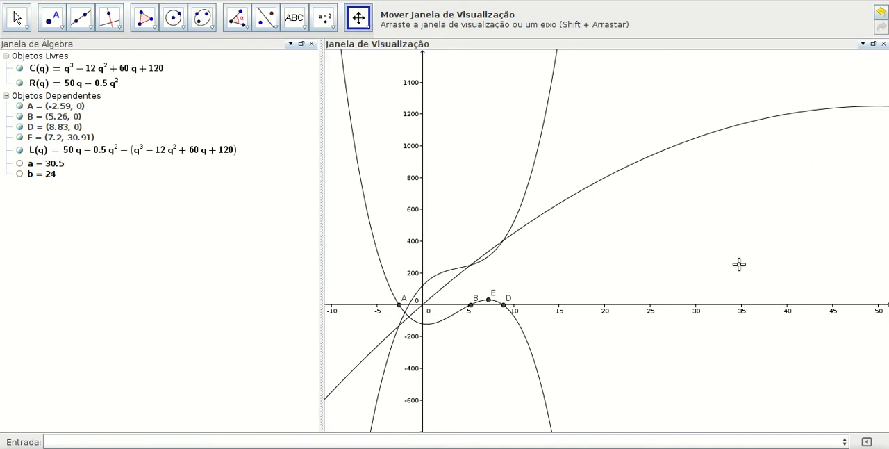
Examine the whole revenue parabola, from its vertex down both branches below the q-axis.
drag(669, 354, 494, 193)
scroll(596, 319, up, 2)
scroll(596, 319, down, 10)
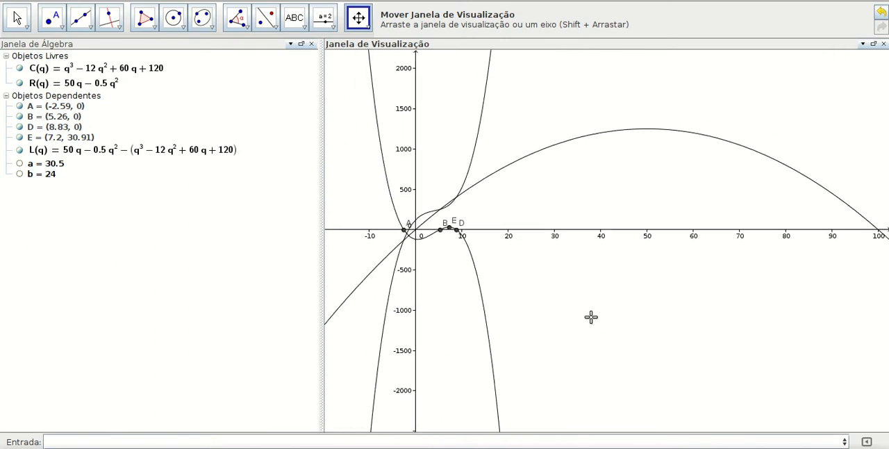
drag(645, 328, 566, 204)
scroll(577, 251, down, 5)
scroll(577, 252, down, 4)
drag(603, 346, 517, 170)
scroll(526, 244, down, 10)
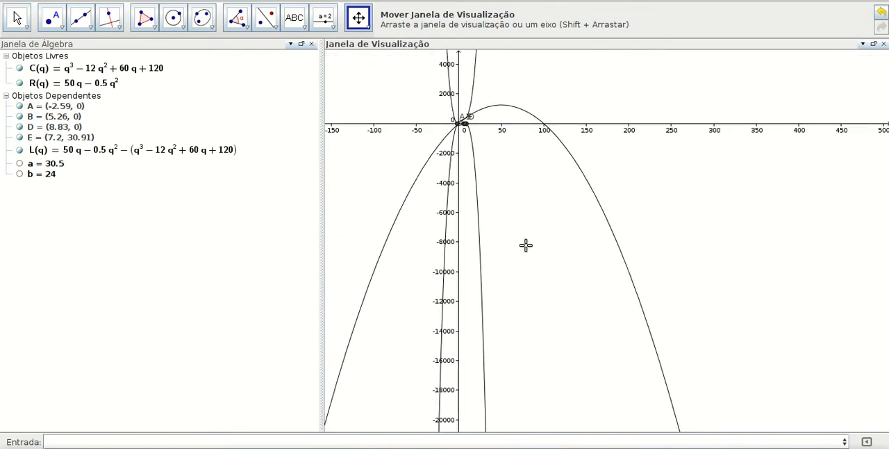
scroll(526, 245, down, 8)
mouse_move(555, 314)
mouse_down()
mouse_move(528, 226)
mouse_move(555, 317)
mouse_up()
Examine the curves again close to the origin, around the profit roots, its maximum and the crossings of cost and revenue.
scroll(555, 318, up, 3)
scroll(550, 285, up, 10)
drag(535, 256, 563, 411)
scroll(557, 225, up, 7)
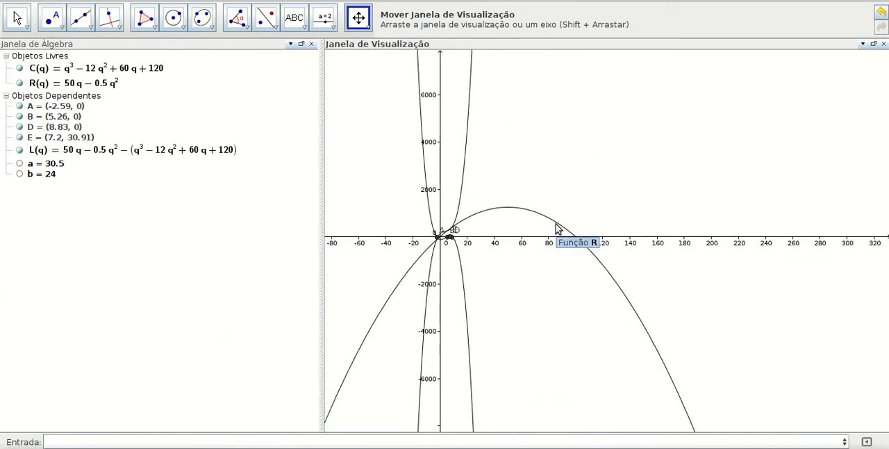
scroll(545, 224, up, 7)
drag(426, 302, 685, 317)
scroll(667, 317, up, 9)
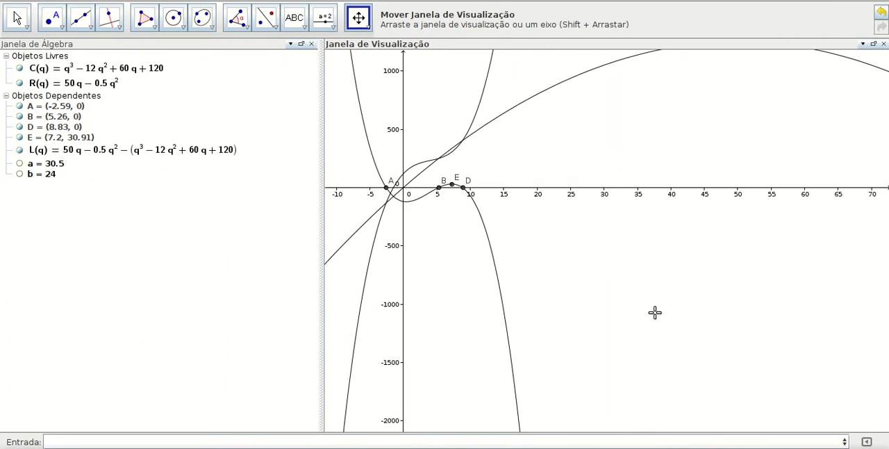
drag(538, 267, 583, 353)
scroll(583, 354, up, 2)
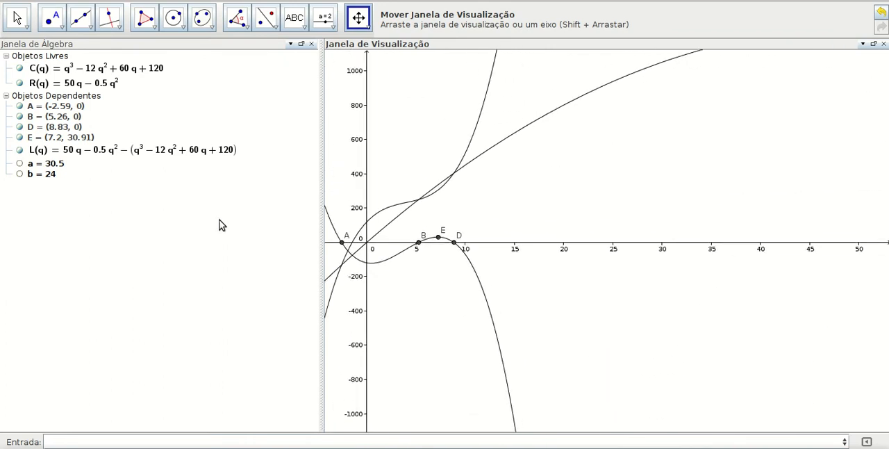